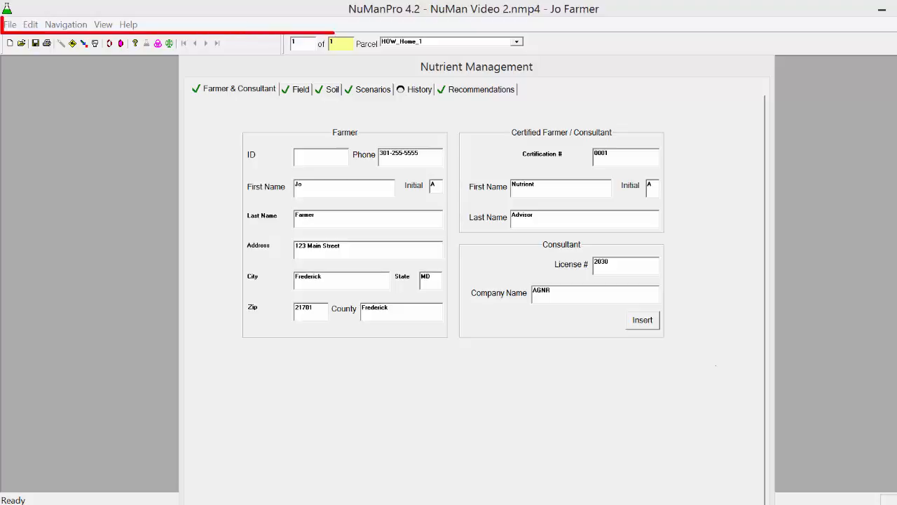
pyautogui.click(10, 26)
pyautogui.moveTo(28, 26)
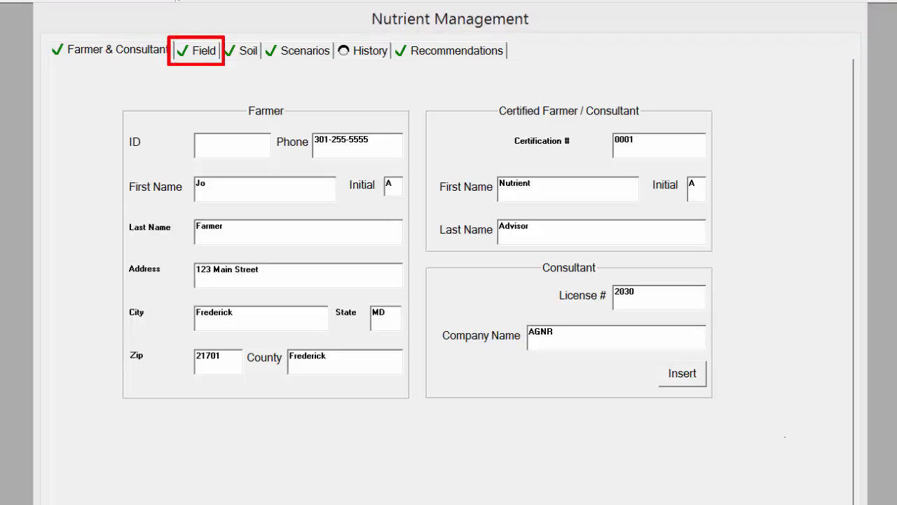
# Step: Open the field information and briefly reveal the supplemental tax account ID fields before hiding them again
pyautogui.click(199, 53)
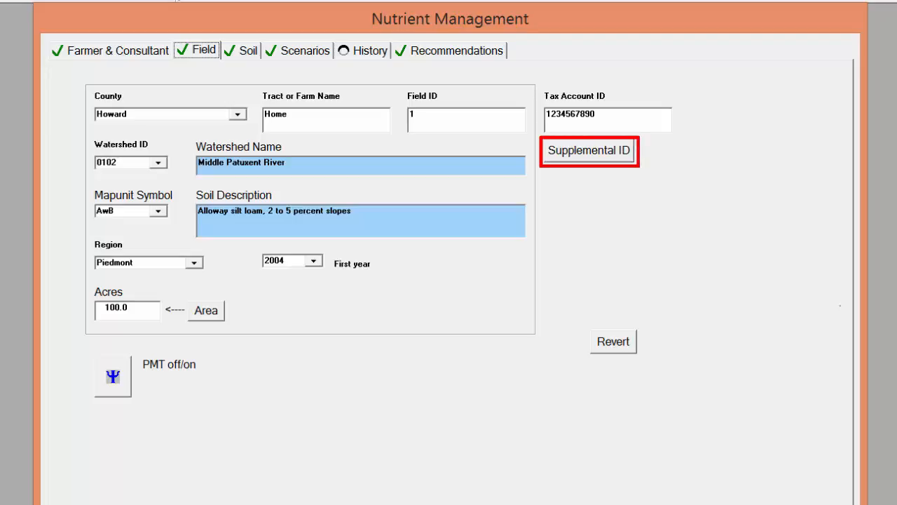
pyautogui.click(607, 156)
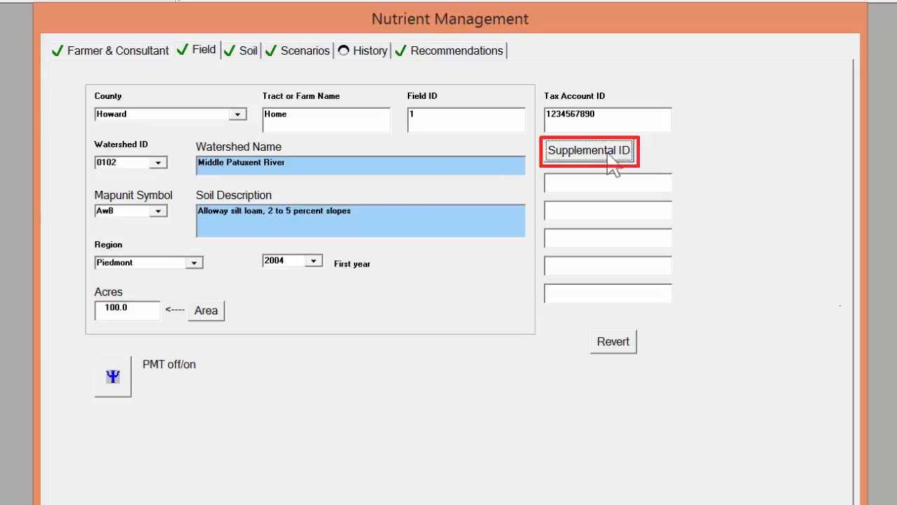
pyautogui.click(608, 156)
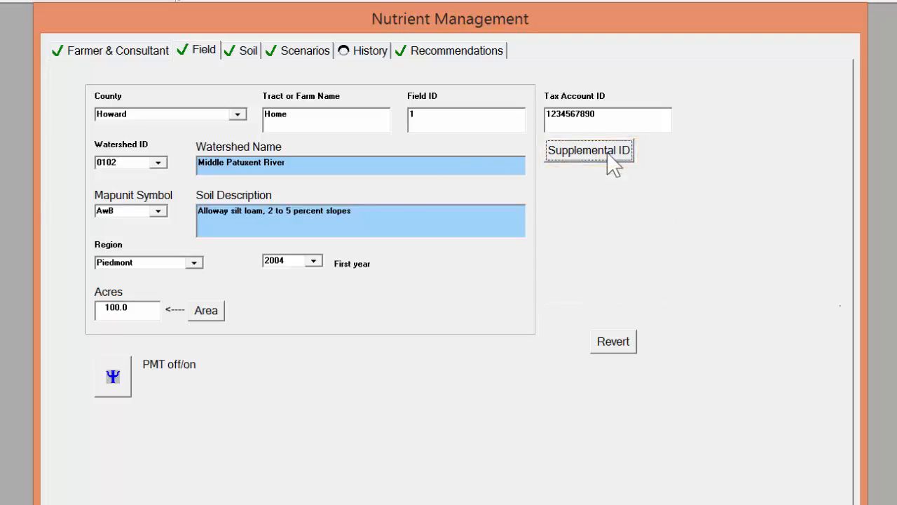
# Step: Set the field's watershed ID to 0103 and look through the available map unit symbols
pyautogui.click(160, 164)
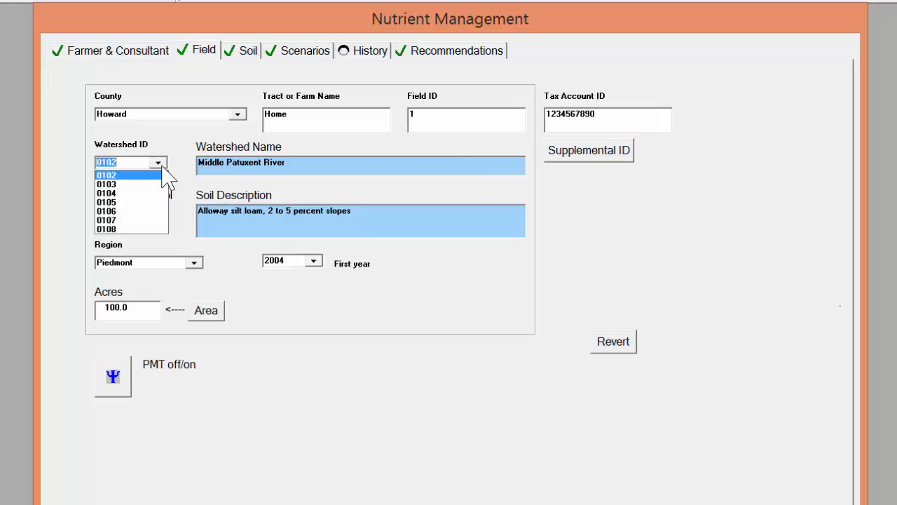
pyautogui.click(106, 185)
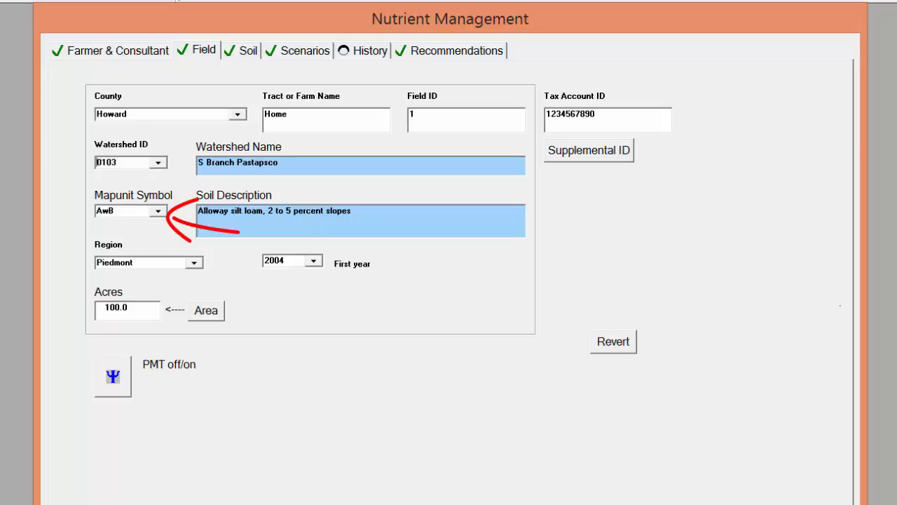
pyautogui.click(158, 211)
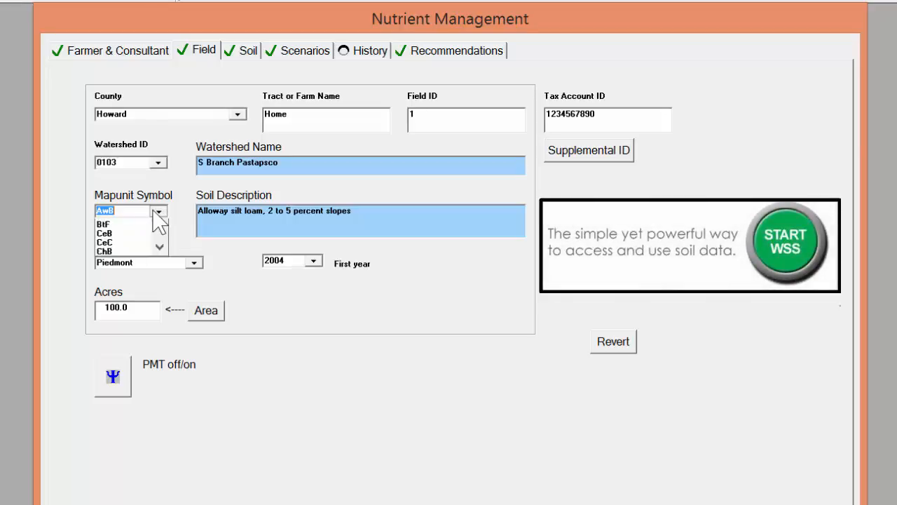
pyautogui.click(159, 211)
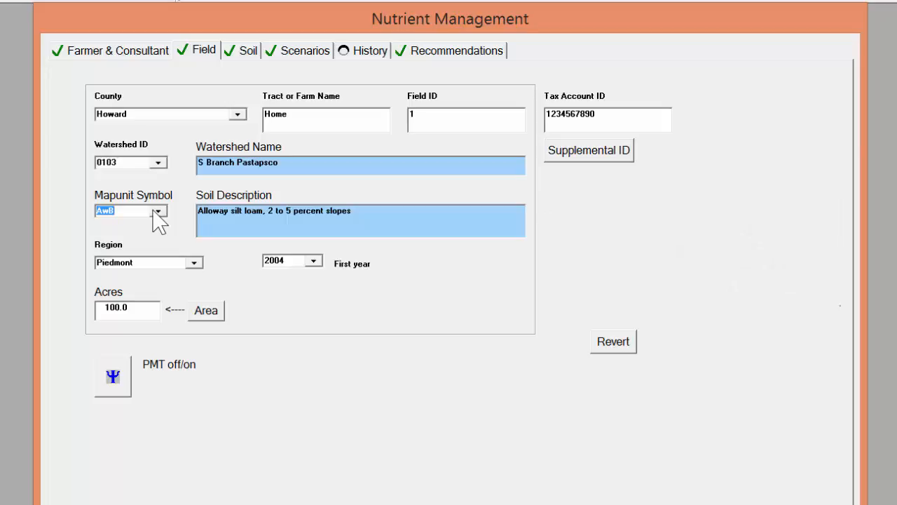
# Step: Select Piedmont as the field's region and view the available first-year choices
pyautogui.click(194, 263)
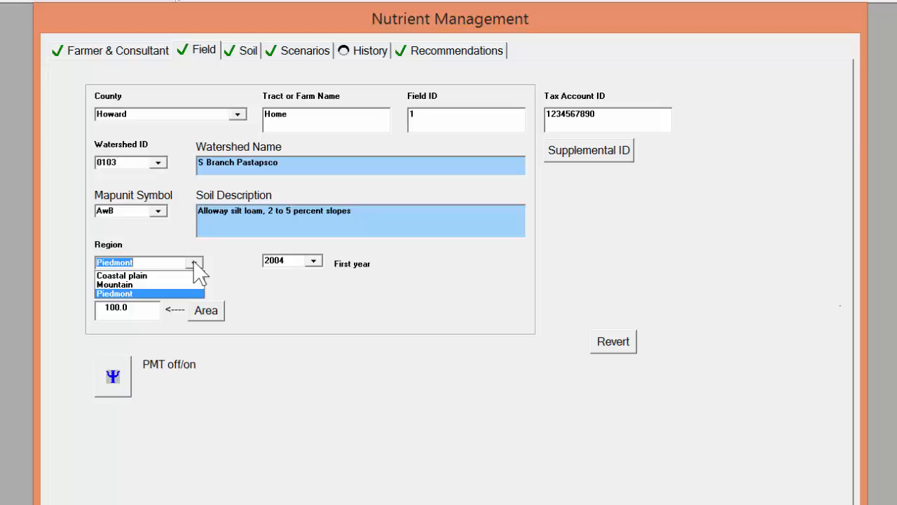
pyautogui.click(166, 293)
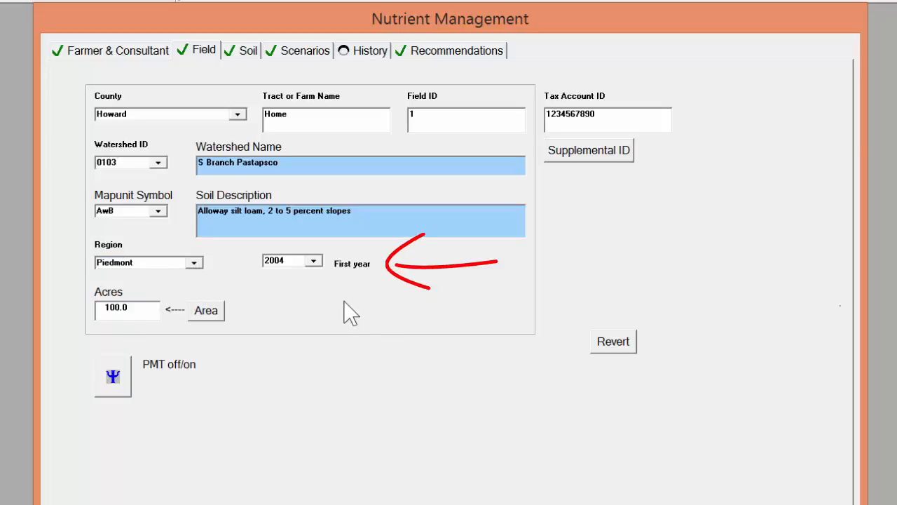
pyautogui.click(314, 264)
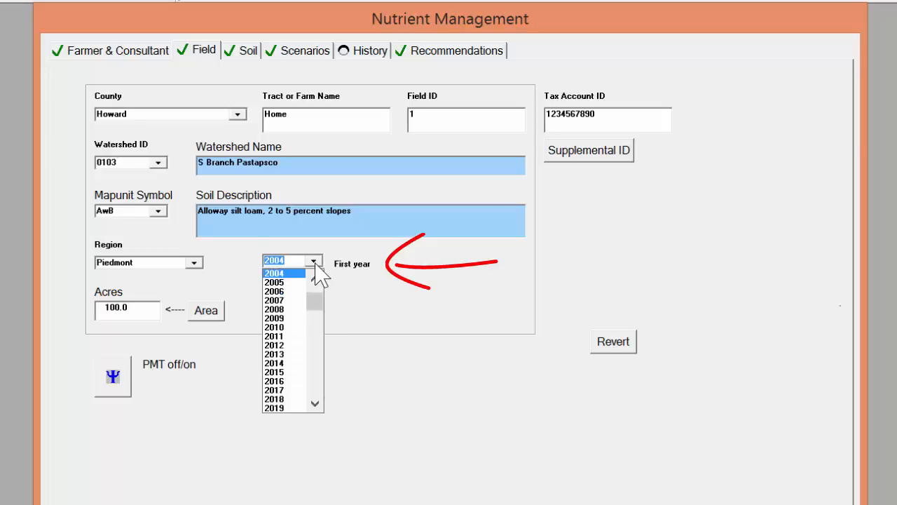
pyautogui.click(215, 340)
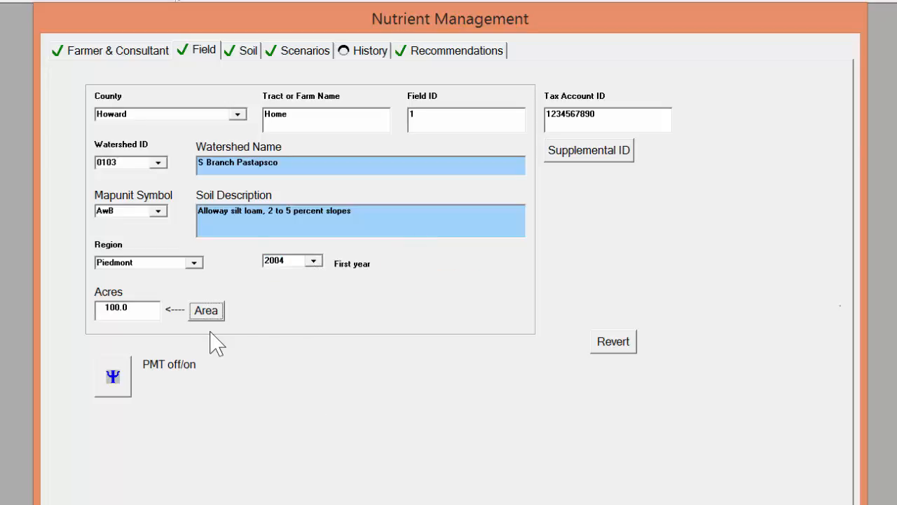
# Step: Switch the field's area unit to 1000 sq. ft. and back to acres
pyautogui.click(213, 314)
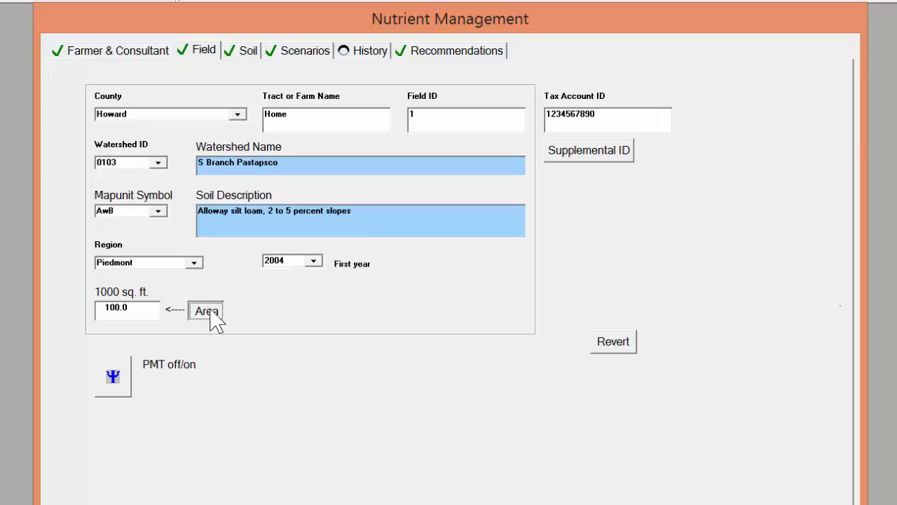
pyautogui.click(213, 315)
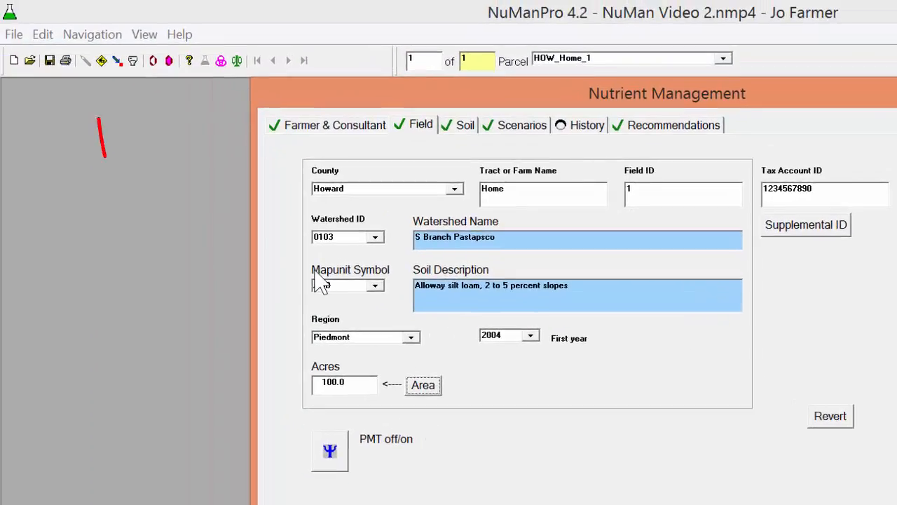
# Step: Add a second parcel to the nutrient management plan
pyautogui.click(102, 61)
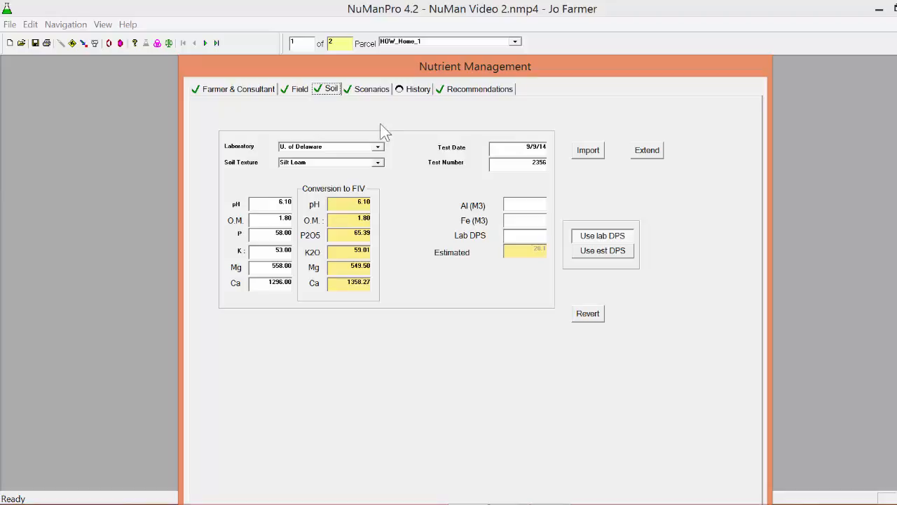
# Step: View the available soil-testing laboratories for the HOW_Home_1 soil record, leaving the selection as it is
pyautogui.click(379, 148)
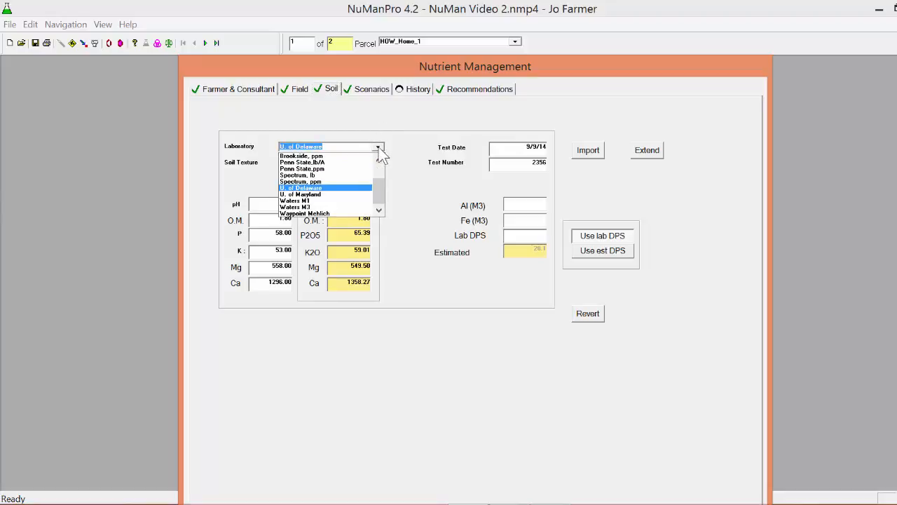
pyautogui.click(394, 141)
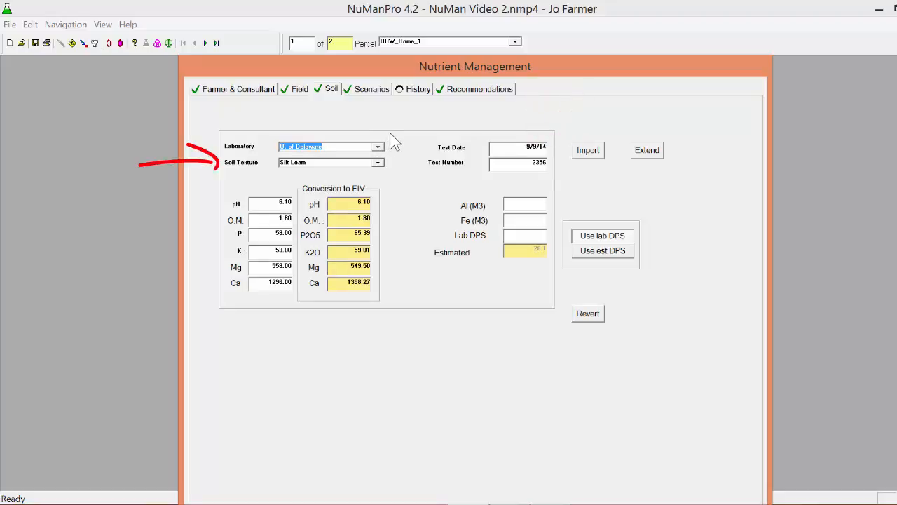
pyautogui.press('Tab')
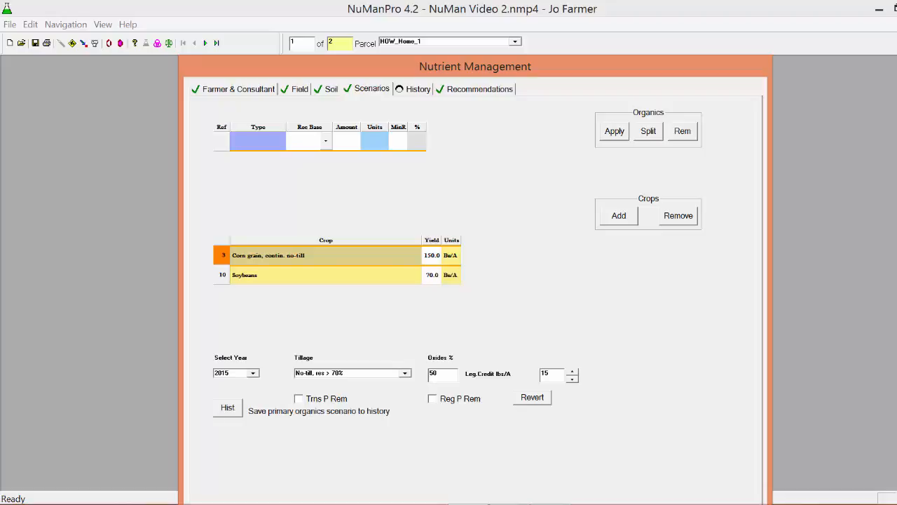
# Step: Sort the crop catalogue by category, name and ID, and add Corn grain, contin. no-till to the scenario
pyautogui.click(619, 216)
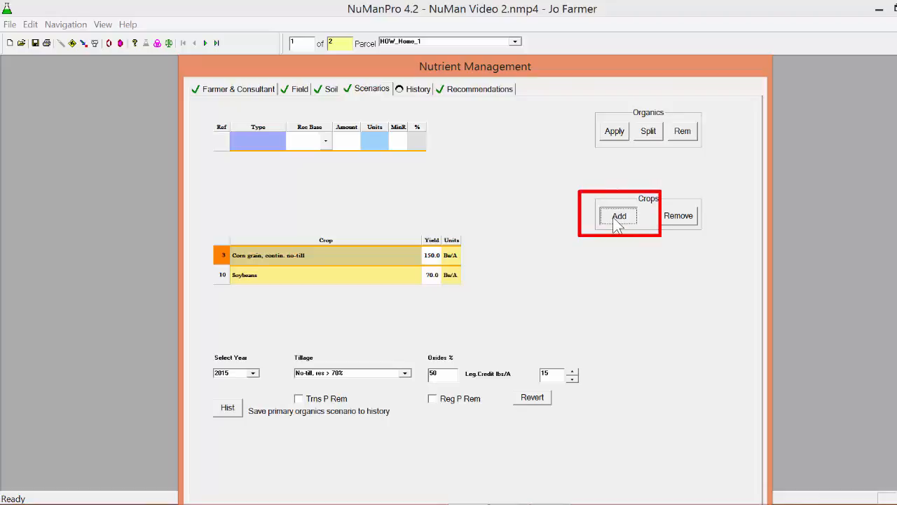
pyautogui.click(617, 217)
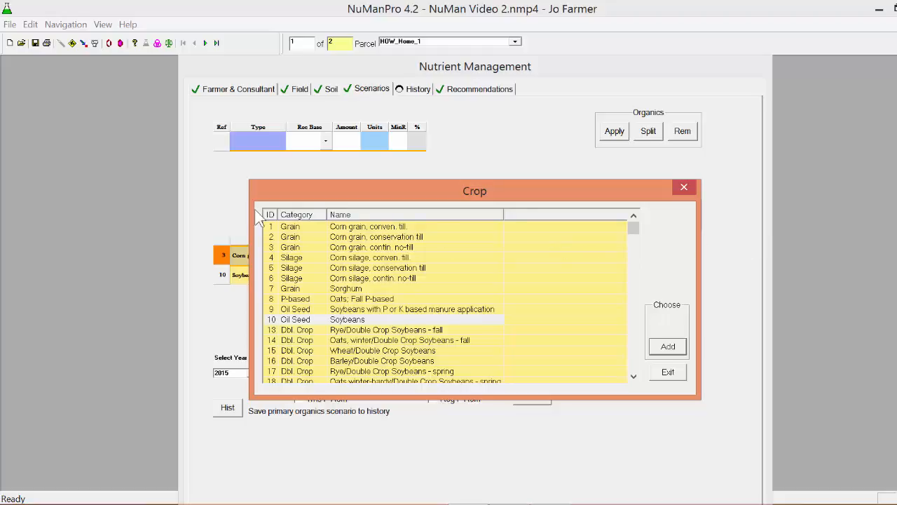
pyautogui.click(293, 216)
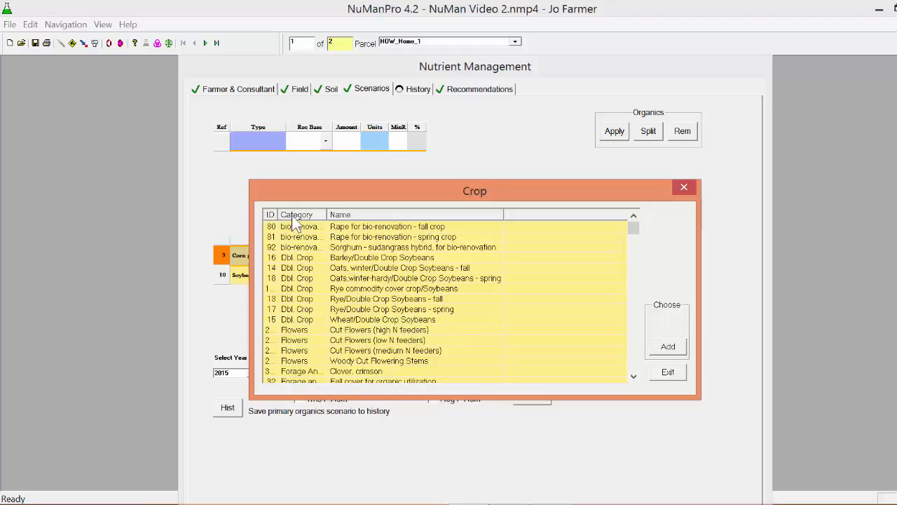
pyautogui.click(347, 216)
pyautogui.click(270, 216)
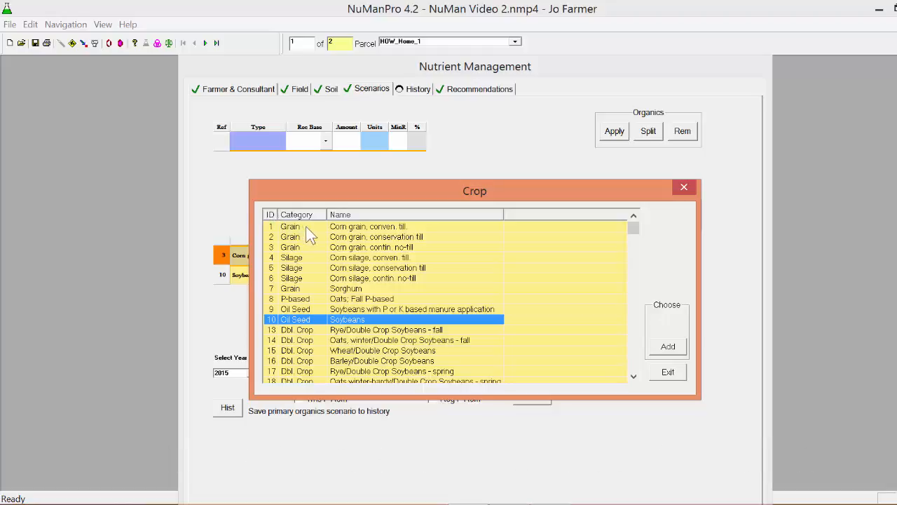
pyautogui.click(335, 246)
pyautogui.click(677, 351)
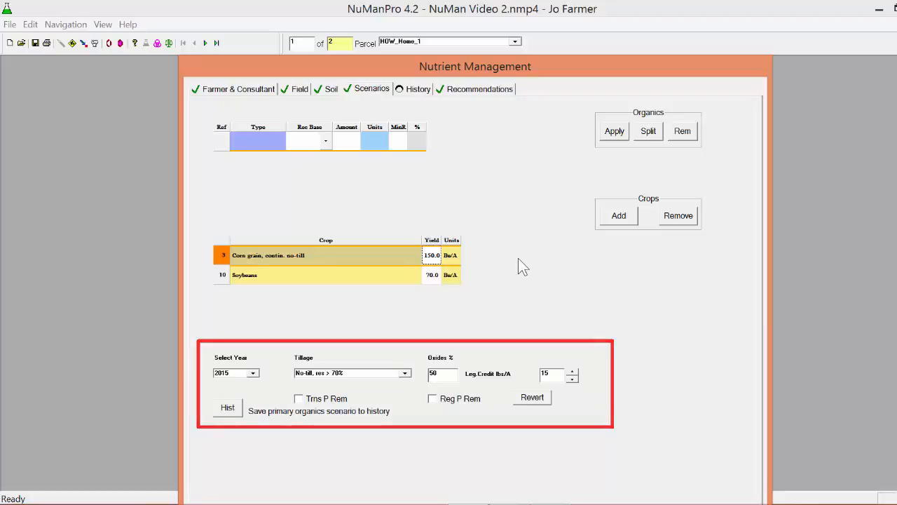
# Step: Set the scenario's tillage to No-till, res > 70% and its legume credit to 15 lbs/A
pyautogui.click(404, 373)
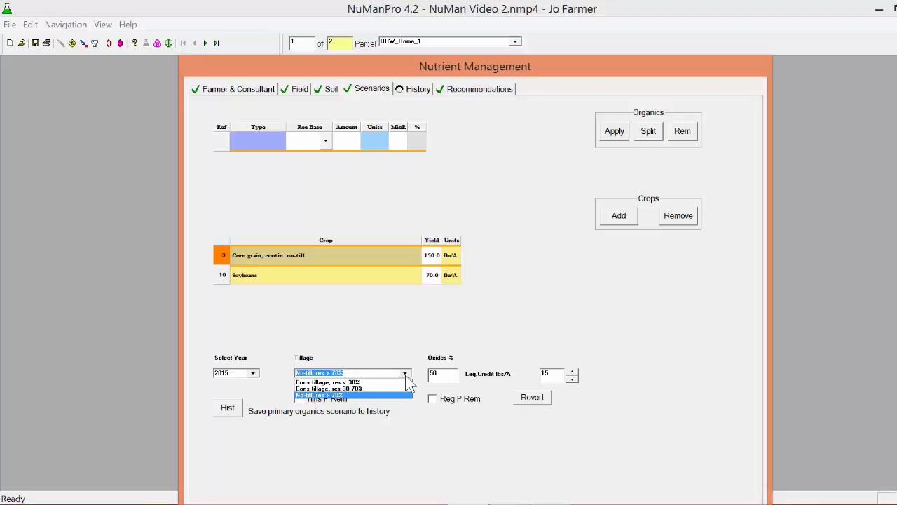
pyautogui.click(401, 395)
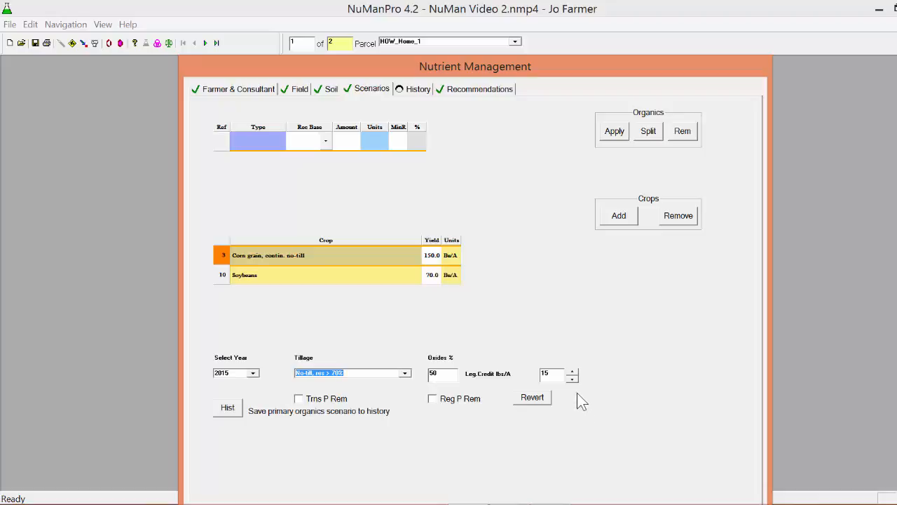
pyautogui.click(572, 374)
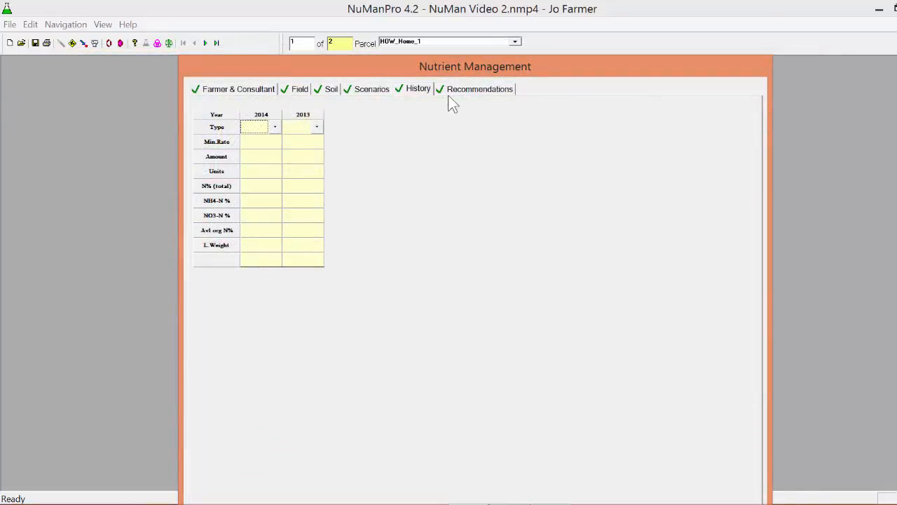
# Step: Compare the nutrient recommendations for the soybeans and the continuous no-till corn grain, ending on soybeans
pyautogui.click(475, 89)
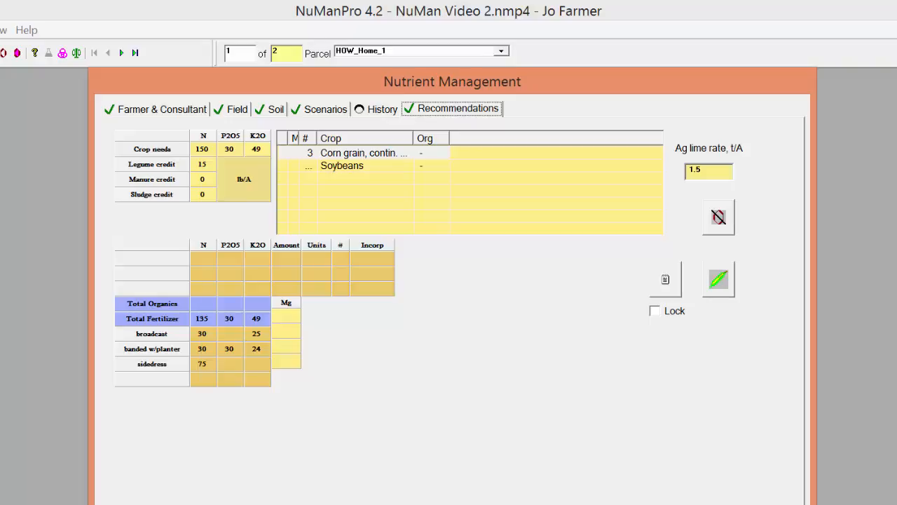
pyautogui.click(3, 200)
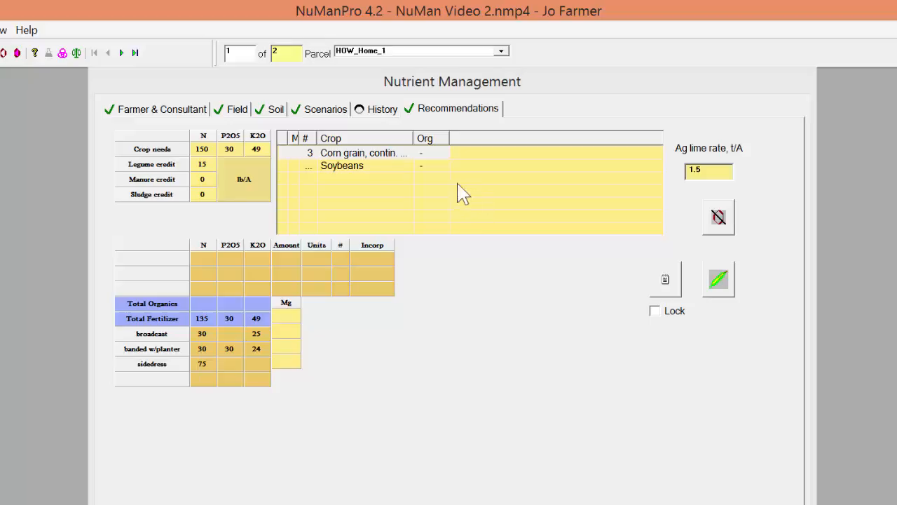
pyautogui.click(418, 168)
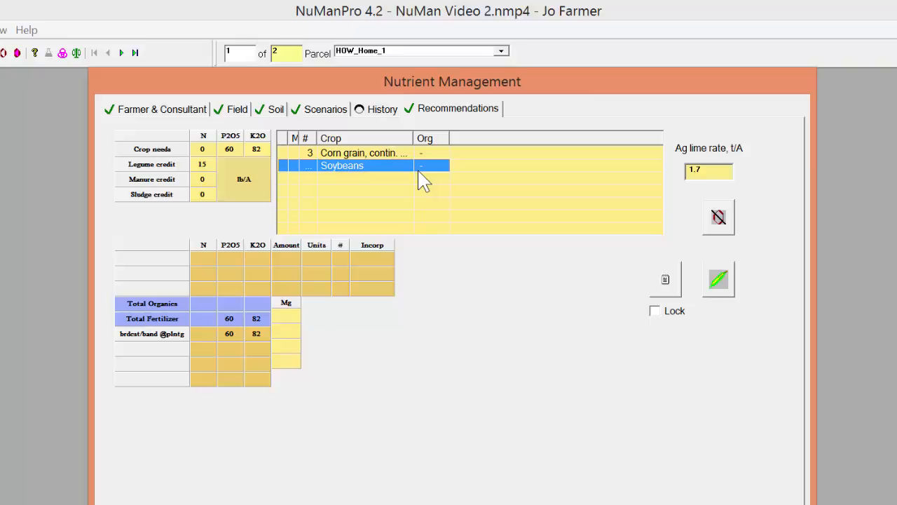
pyautogui.click(396, 154)
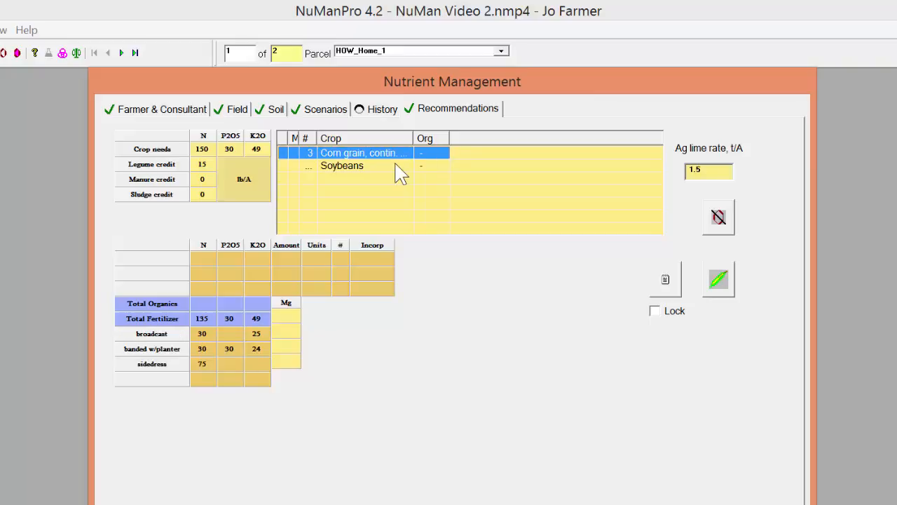
pyautogui.click(398, 167)
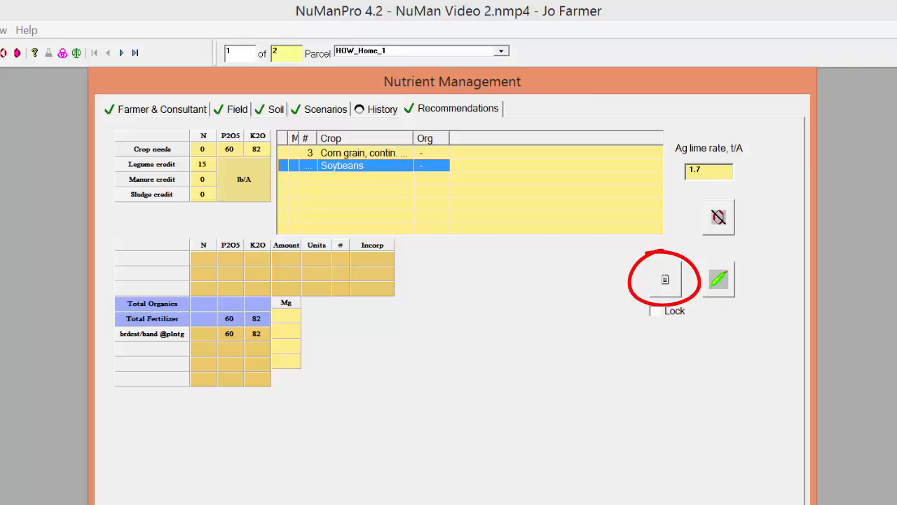
# Step: Read the notes attached to the soybean recommendation, close them and lock the recommendations
pyautogui.click(662, 284)
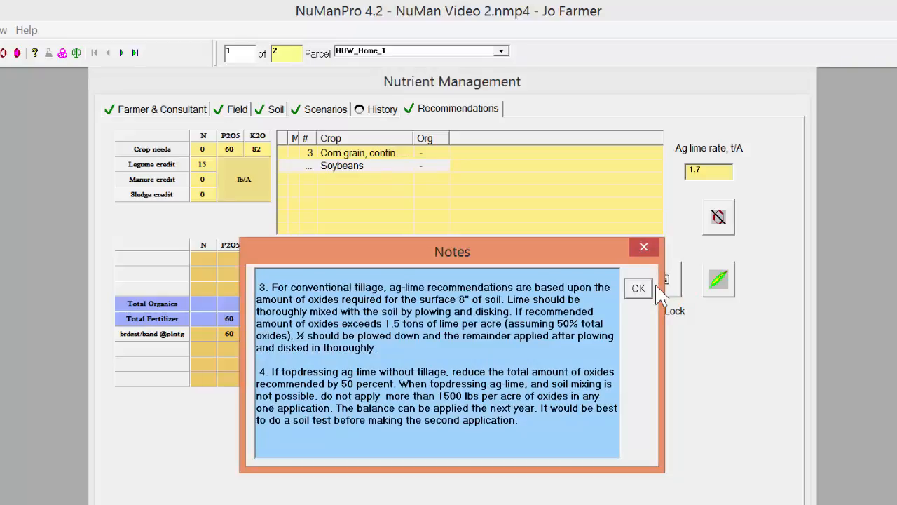
pyautogui.click(638, 288)
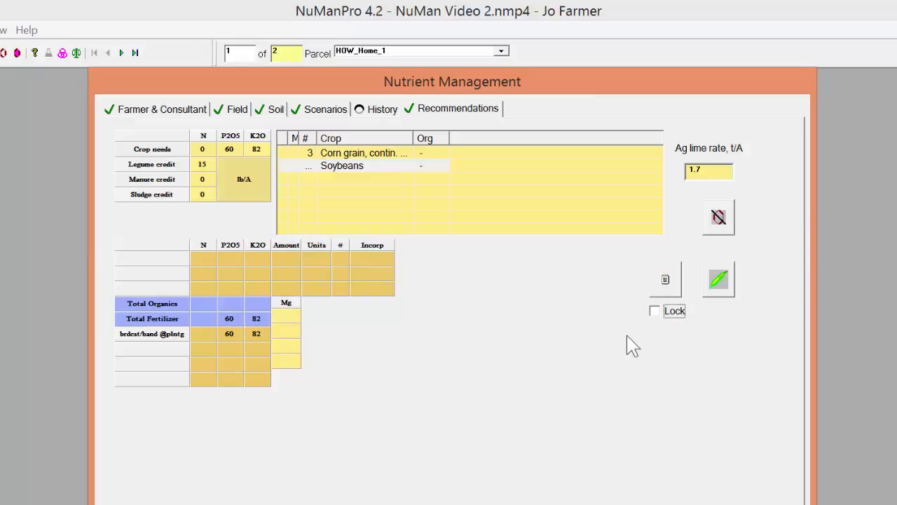
pyautogui.click(655, 312)
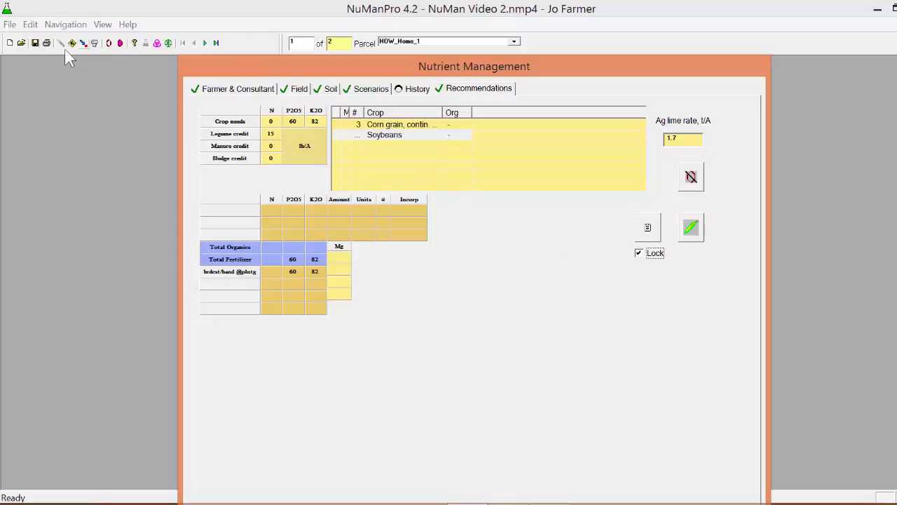
# Step: Open the print list and add parcel HOW_Home_1 to the target list
pyautogui.click(46, 43)
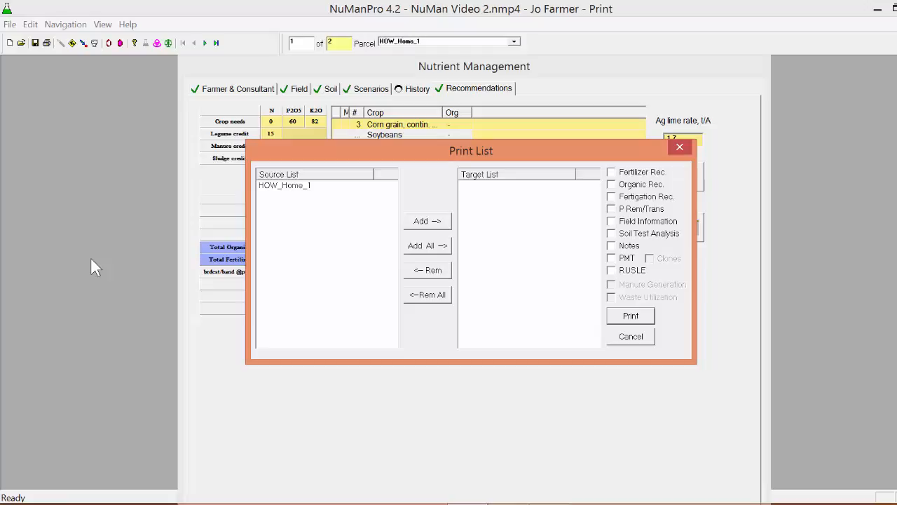
pyautogui.click(266, 186)
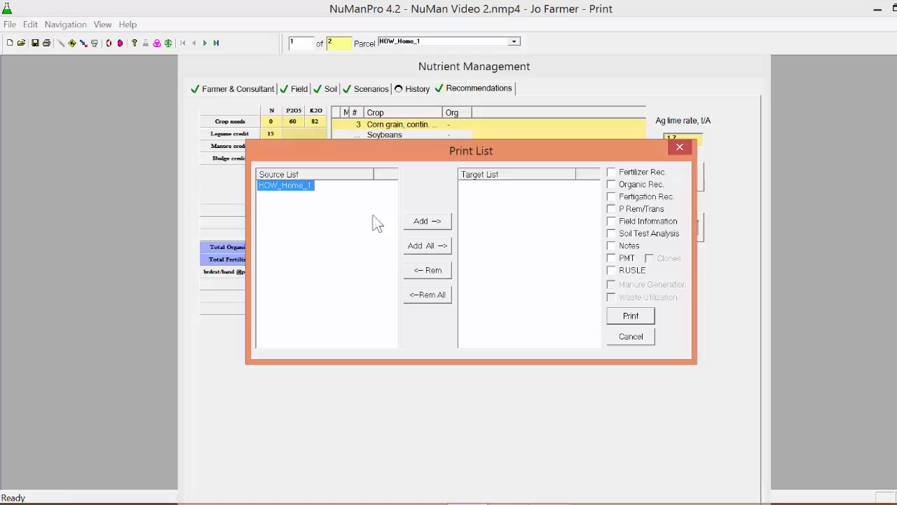
pyautogui.click(421, 221)
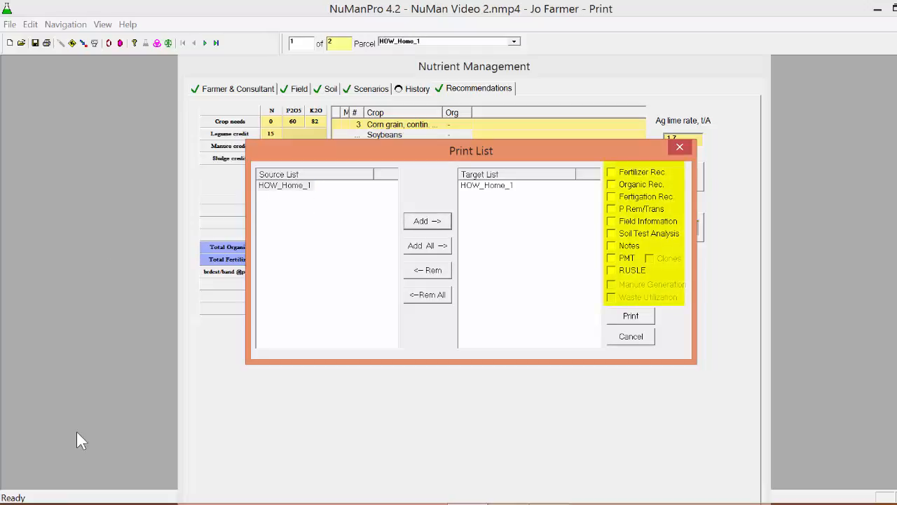